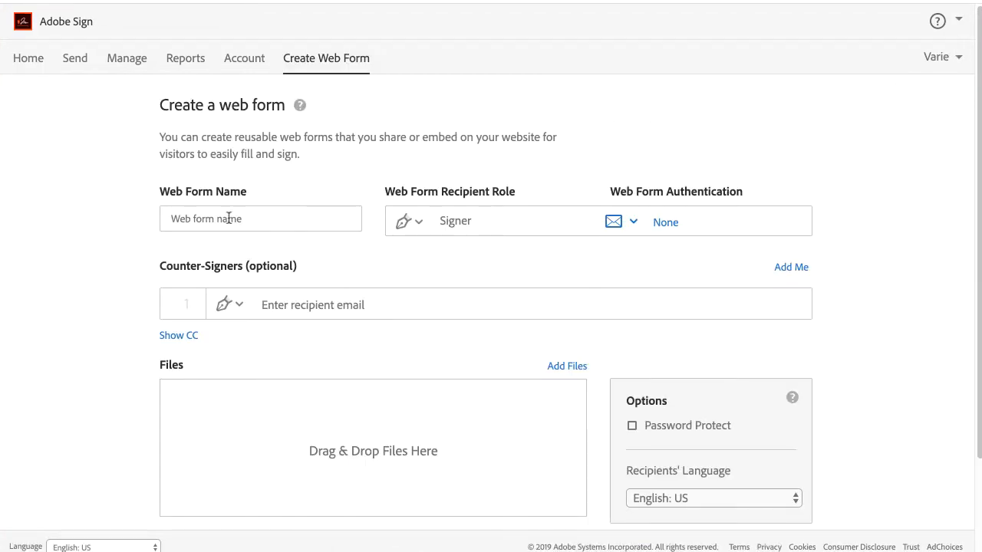
Start a new web form from the Publish a web form tile on the Home page.
click(229, 219)
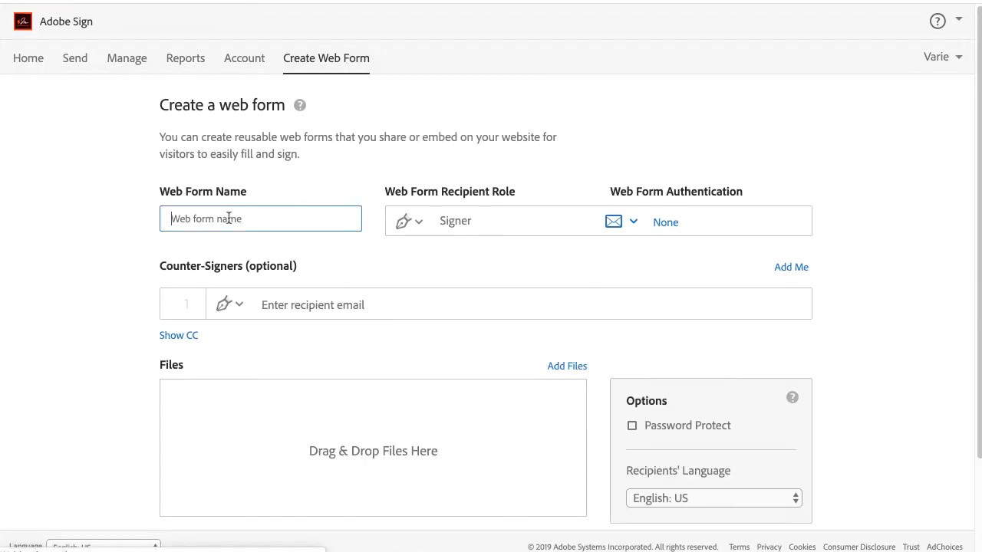
Name the web form 'Sample Form', keeping recipient role Signer and authentication None.
text(Sample Form)
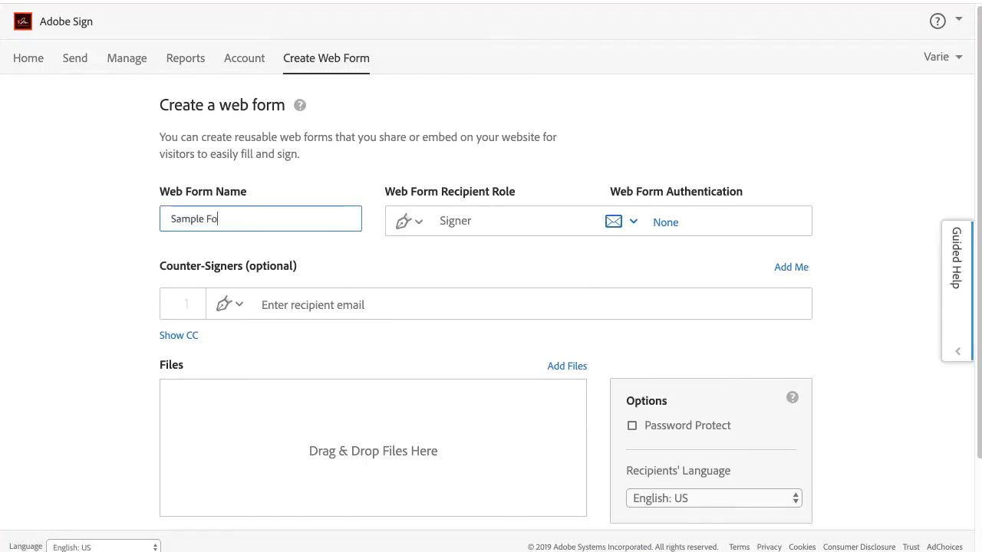
click(418, 222)
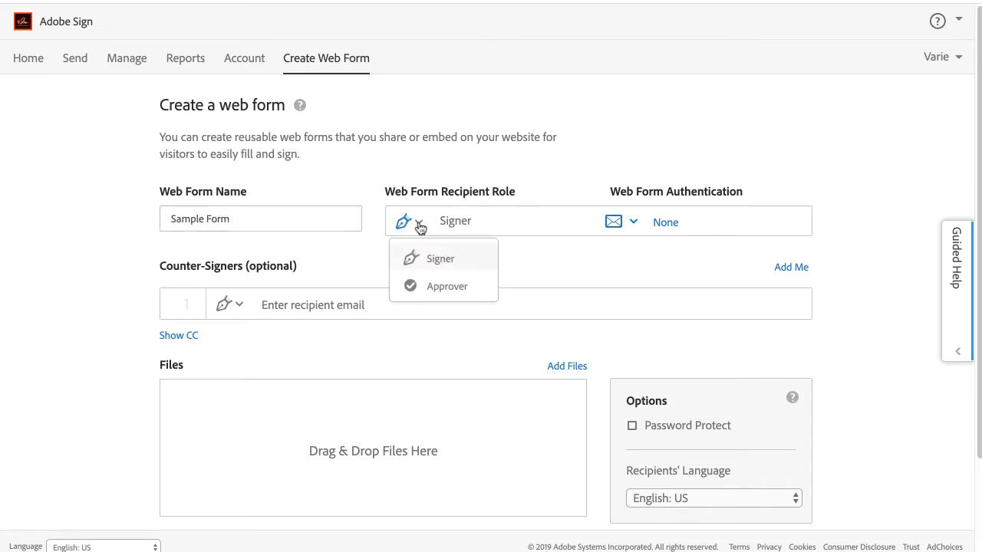
click(439, 260)
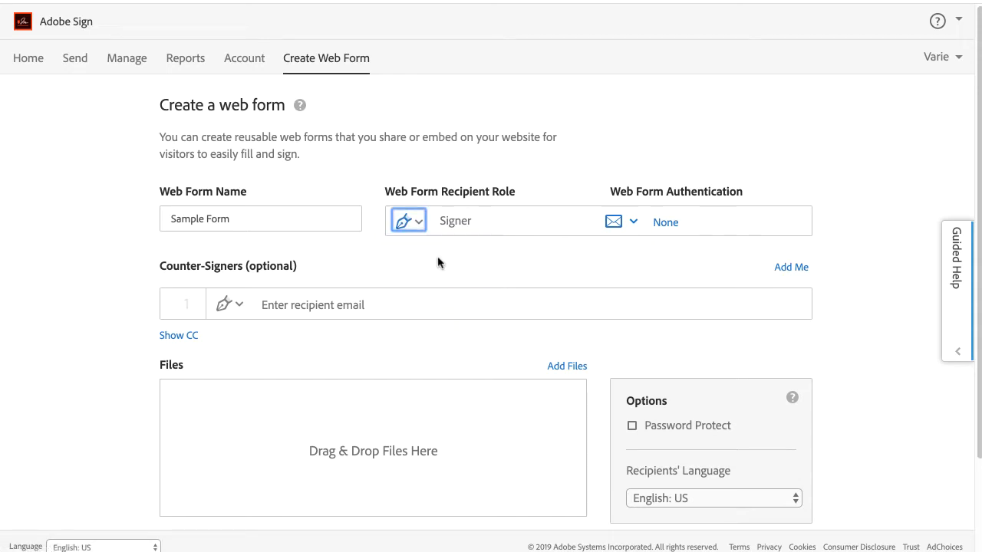
click(634, 227)
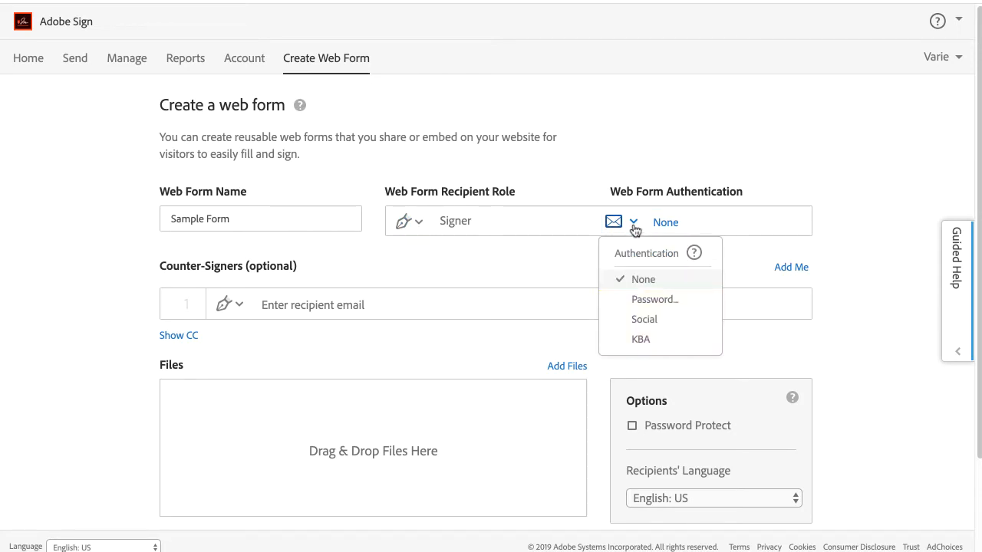
click(640, 280)
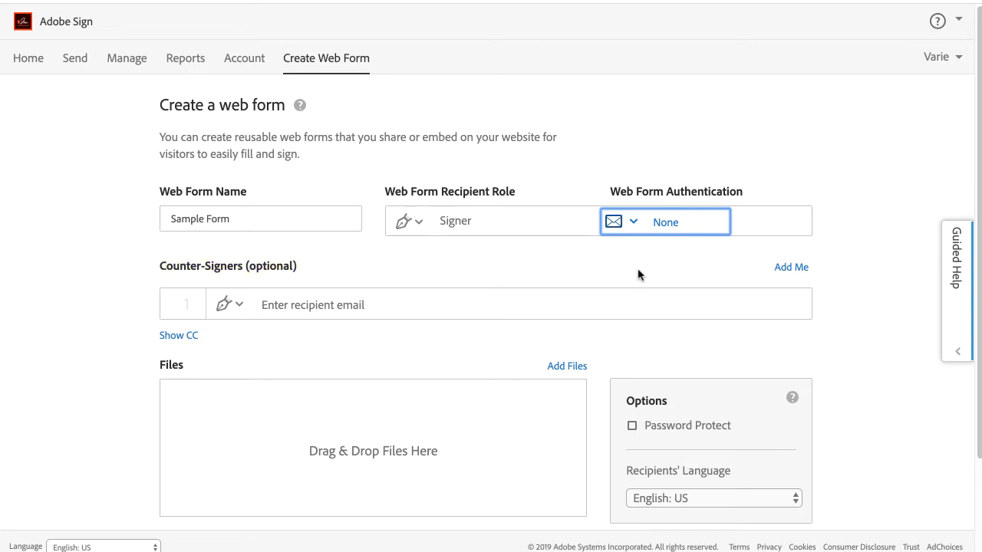
Add Myself as the first counter-signer, leaving the second counter-signer's role unchanged.
click(790, 270)
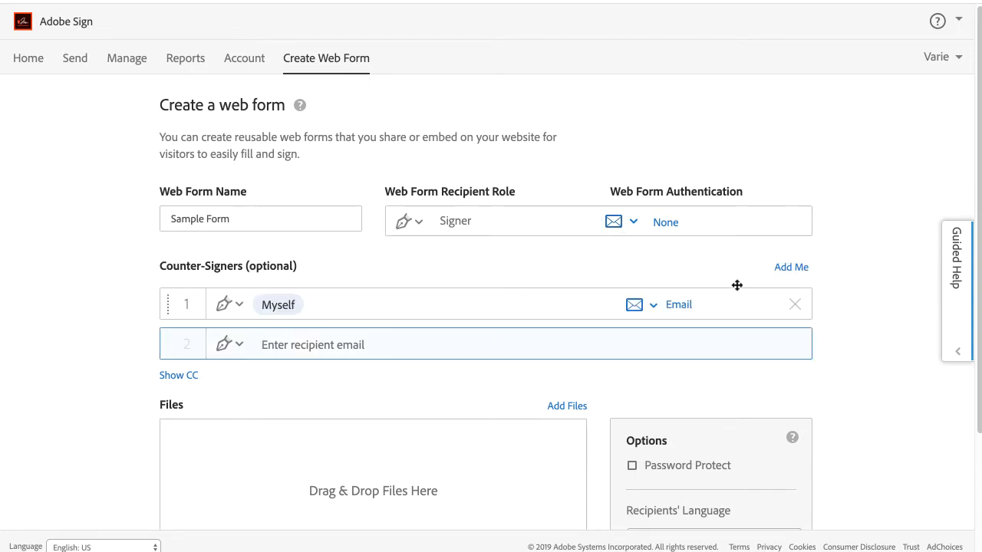
click(239, 346)
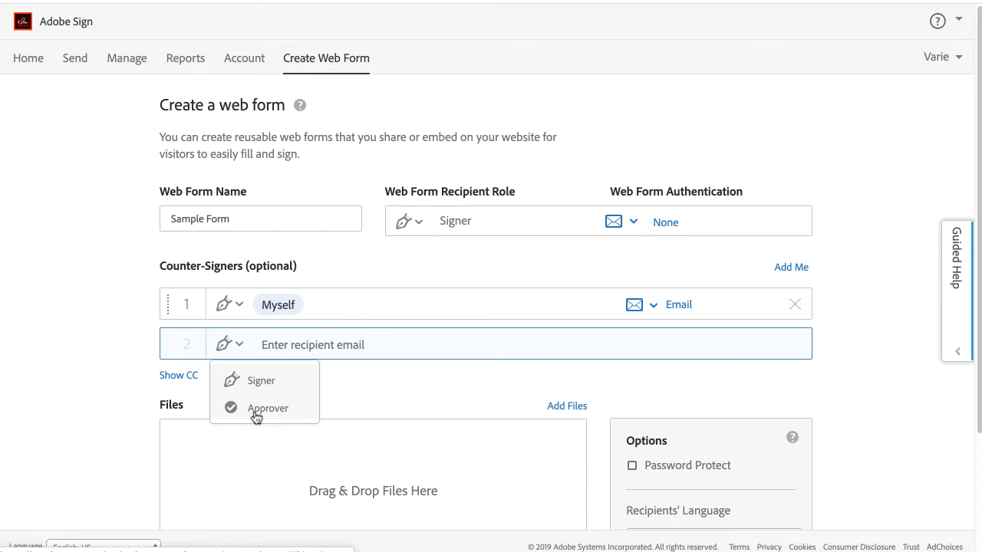
click(360, 410)
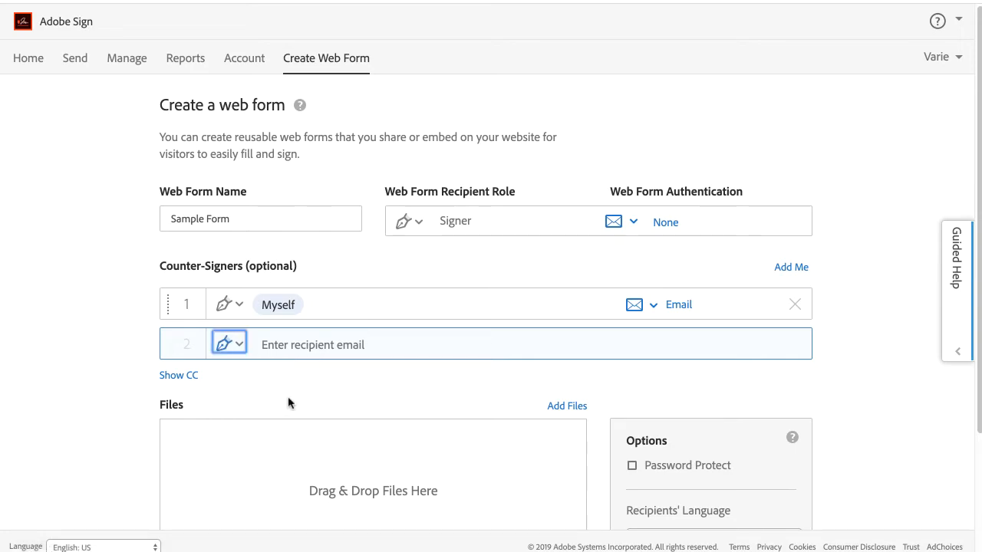
Add a CC recipient by entering their e-mail address.
click(185, 377)
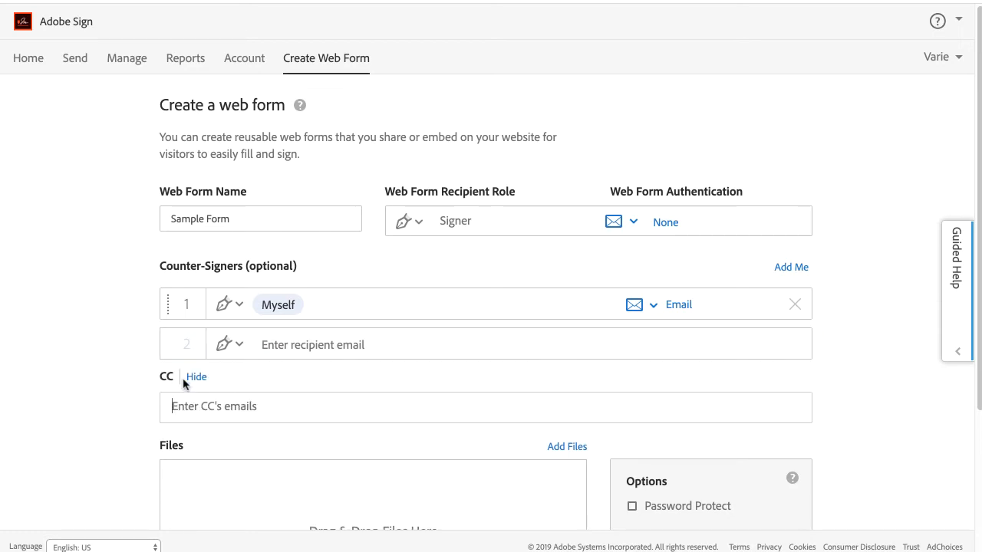
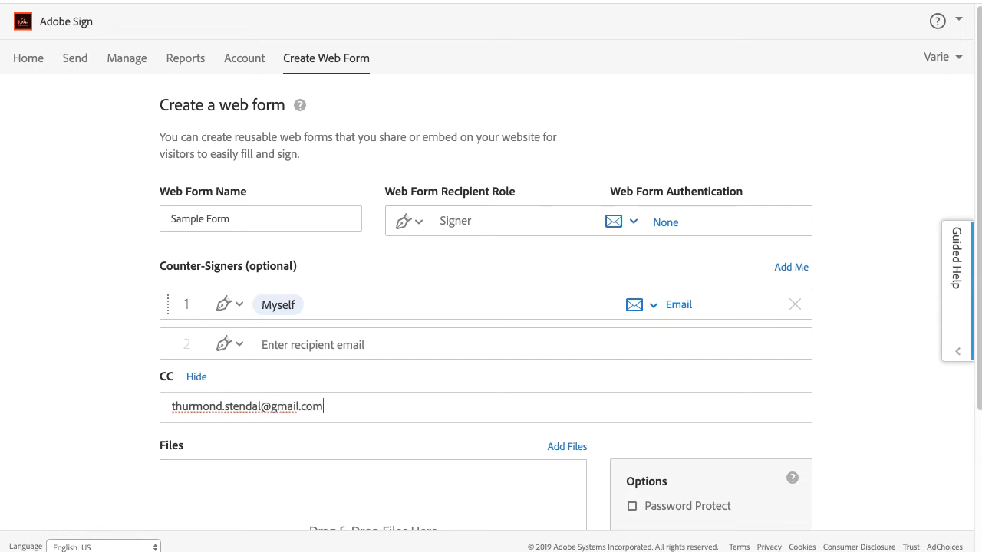
click(153, 445)
scroll(153, 447, down, 3)
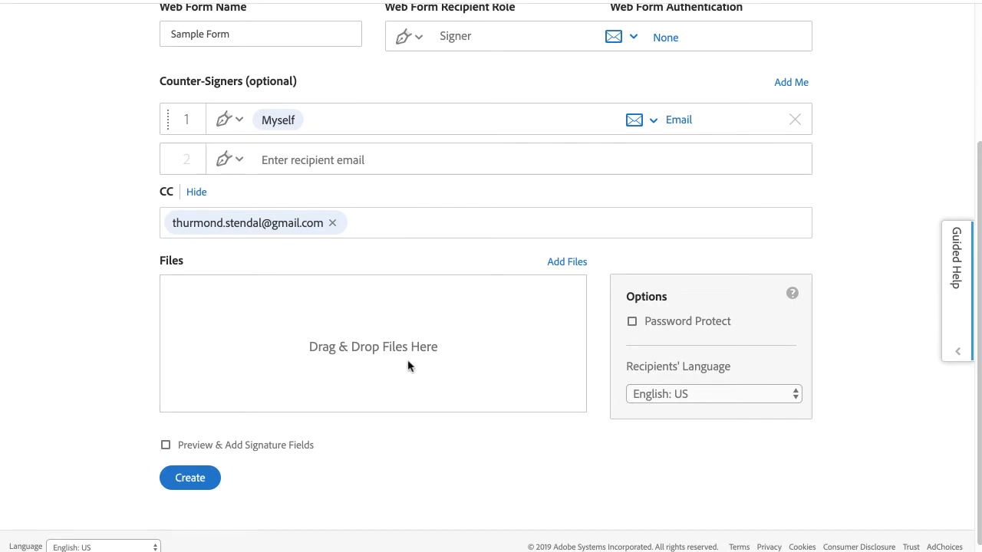
Attach WebFormSample.docx from the computer and turn on Preview & Add Signature Fields.
click(579, 262)
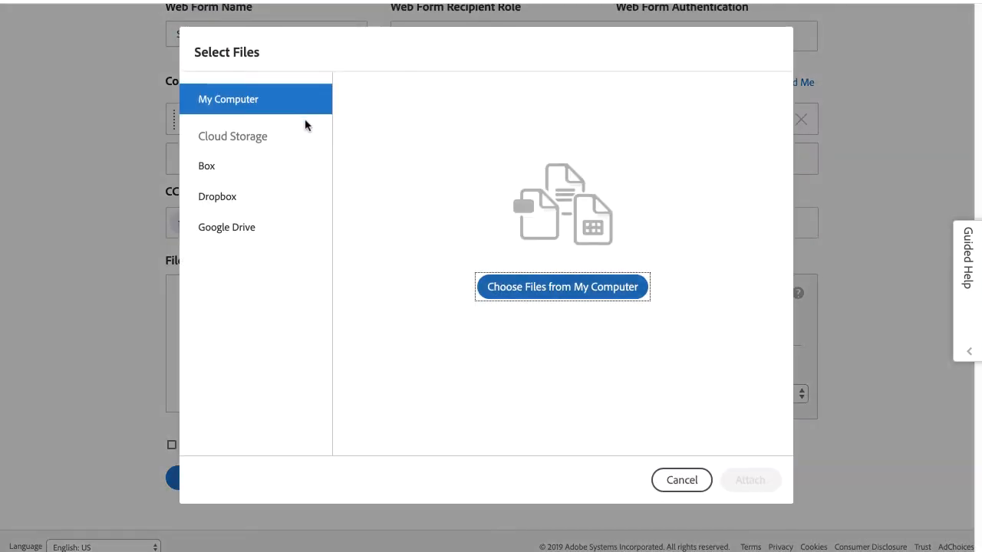
click(502, 288)
click(193, 230)
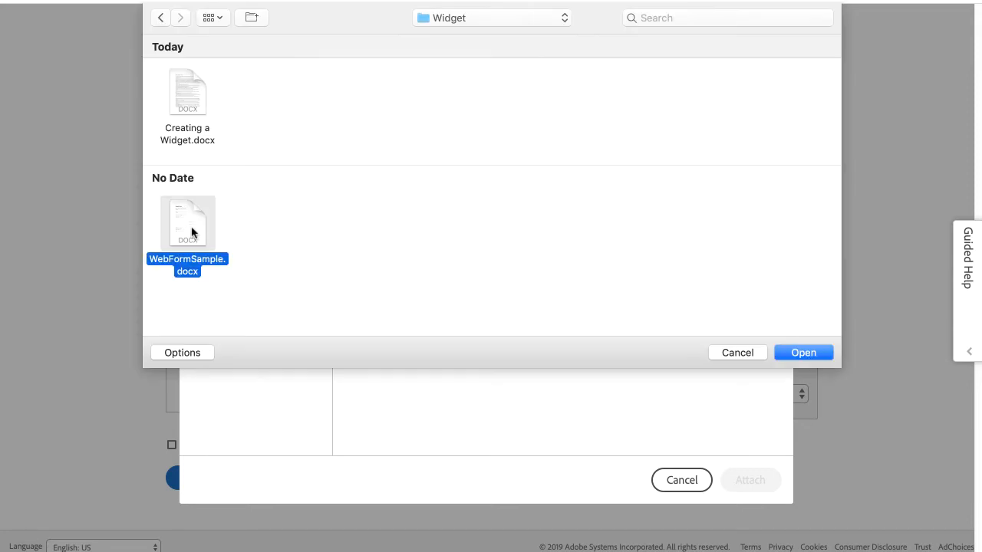
click(802, 353)
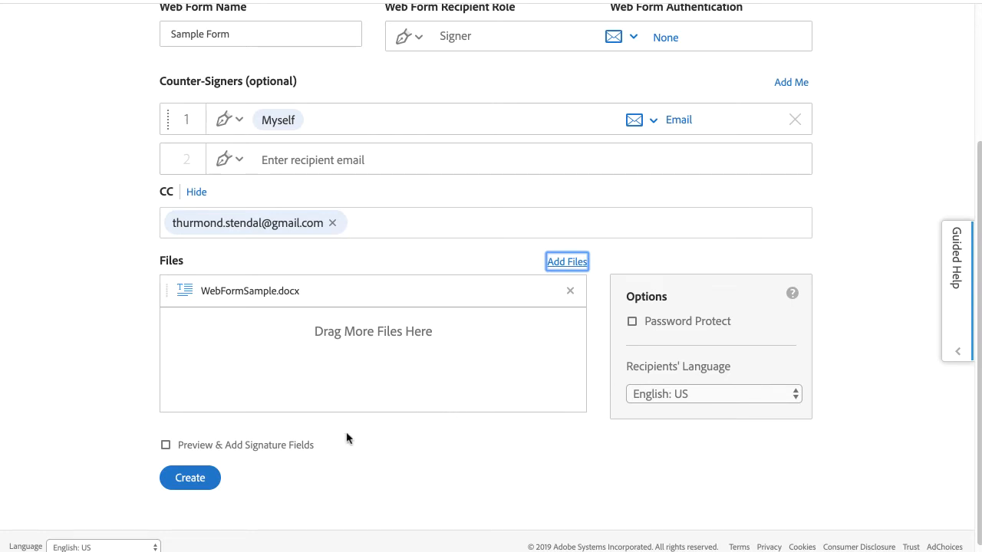
click(296, 448)
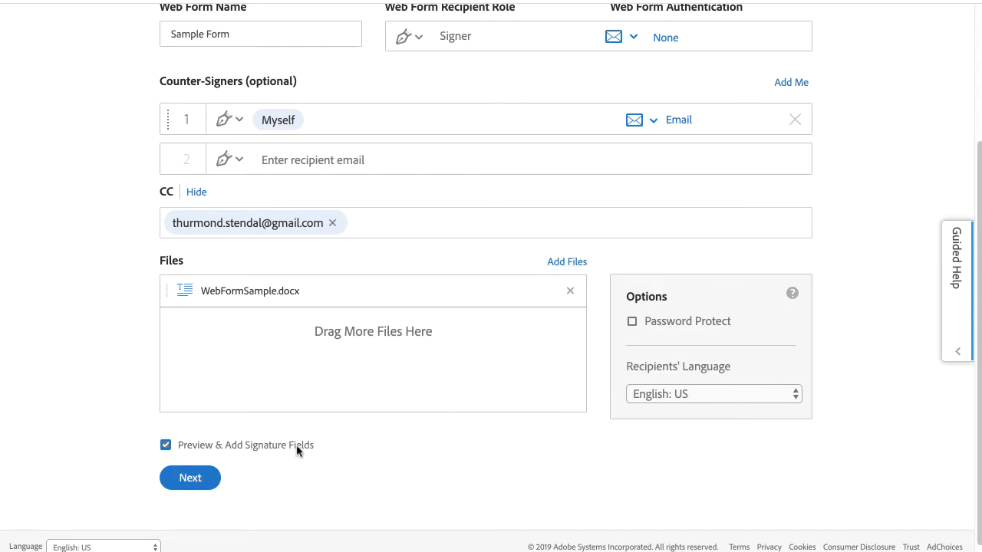
Continue to field authoring and keep Web Form Signer as the fields' recipient.
click(190, 478)
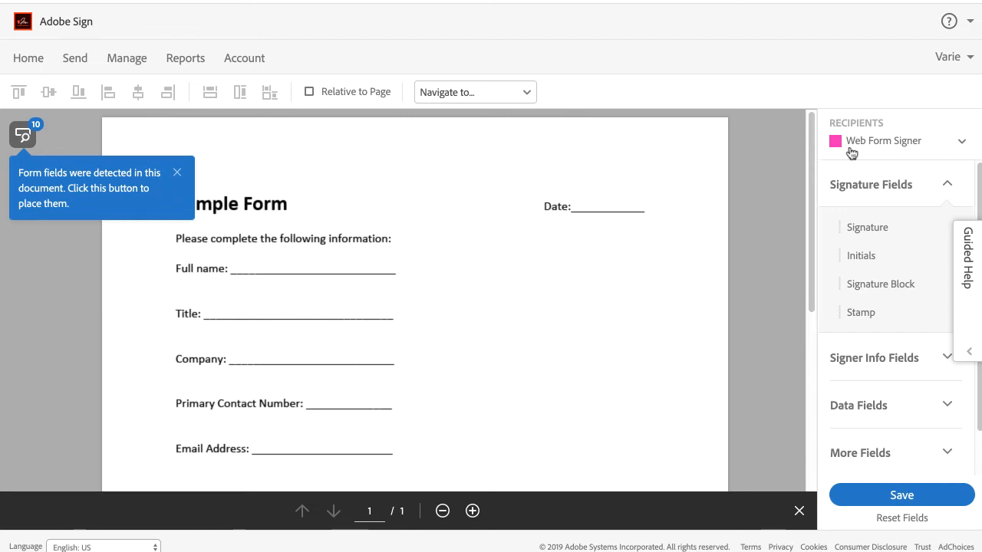
click(961, 143)
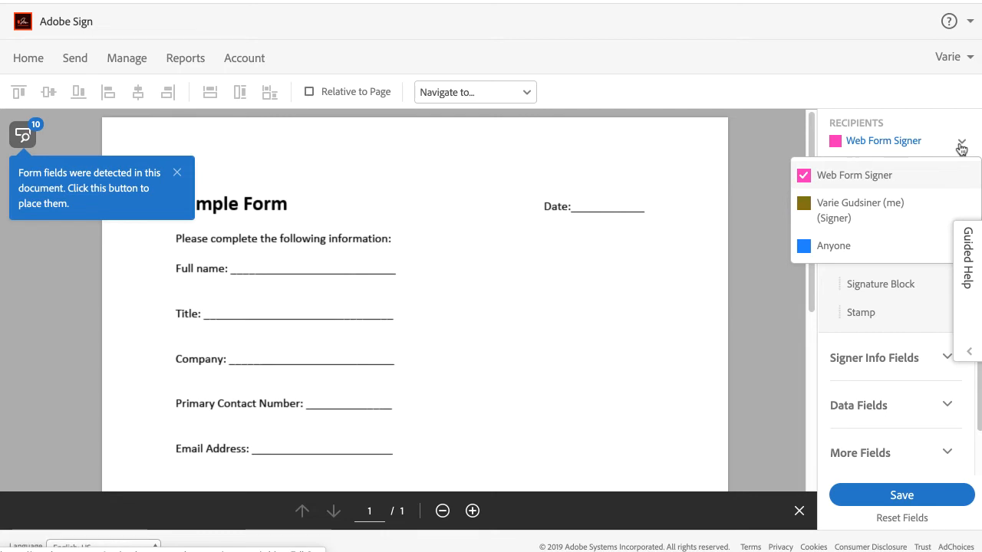
click(929, 185)
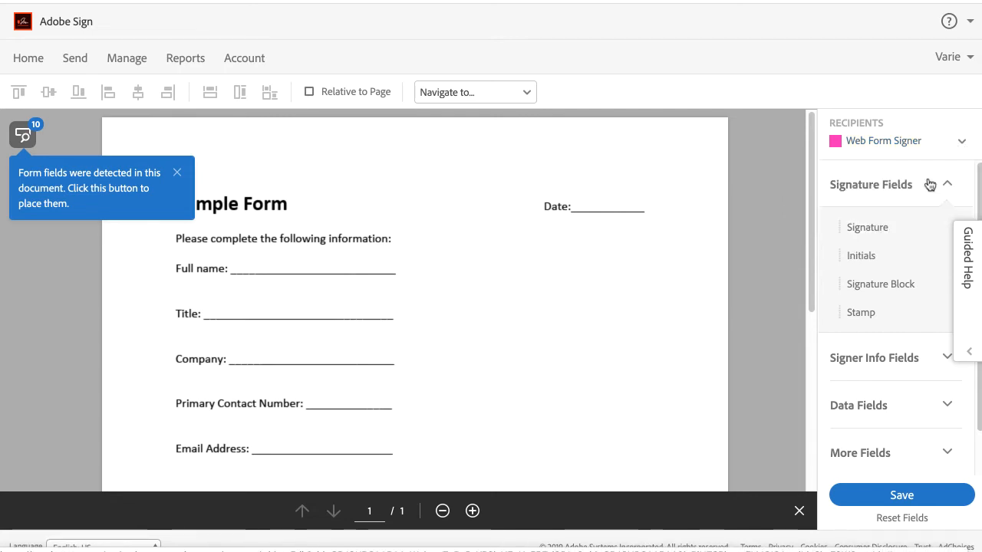
Place signer Full Name, Title, Company, Email, Date and a data field on their lines.
click(916, 360)
mouse_move(871, 333)
mouse_down()
mouse_move(257, 270)
mouse_move(230, 255)
mouse_up()
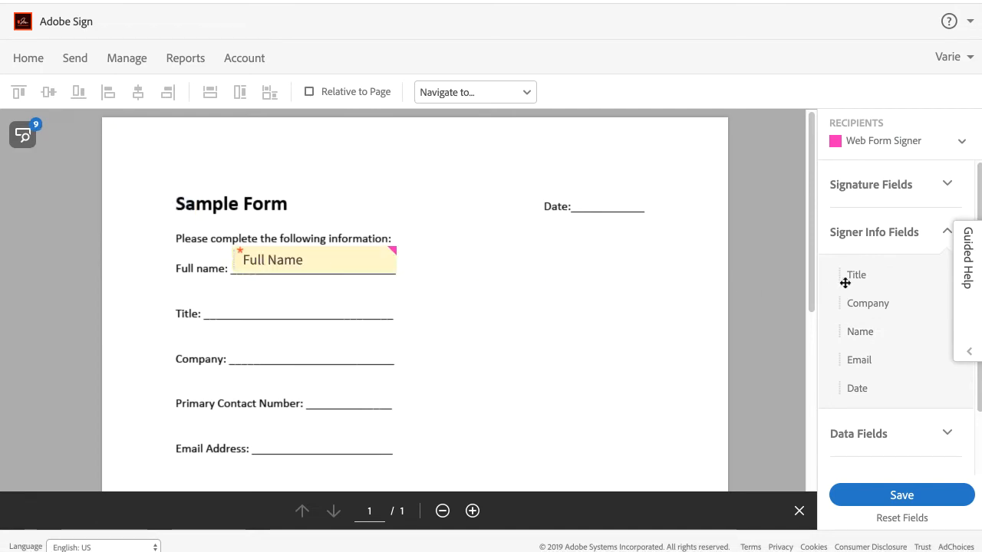
drag(844, 283, 204, 300)
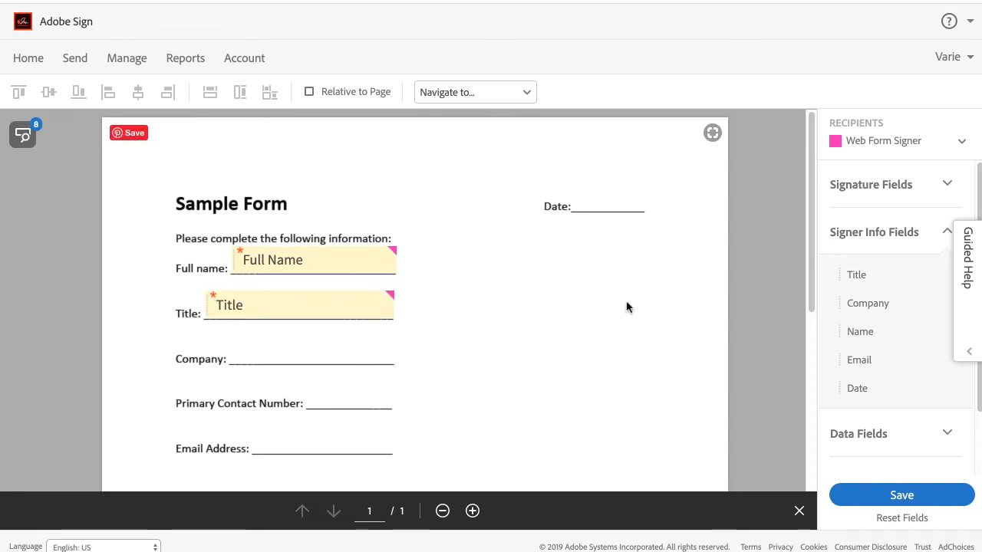
drag(870, 303, 231, 342)
drag(859, 359, 260, 436)
drag(857, 388, 574, 189)
click(903, 441)
drag(869, 322, 345, 397)
scroll(630, 435, down, 2)
Place the signer's Signature field on the Signature line, plus another signer info field.
click(861, 192)
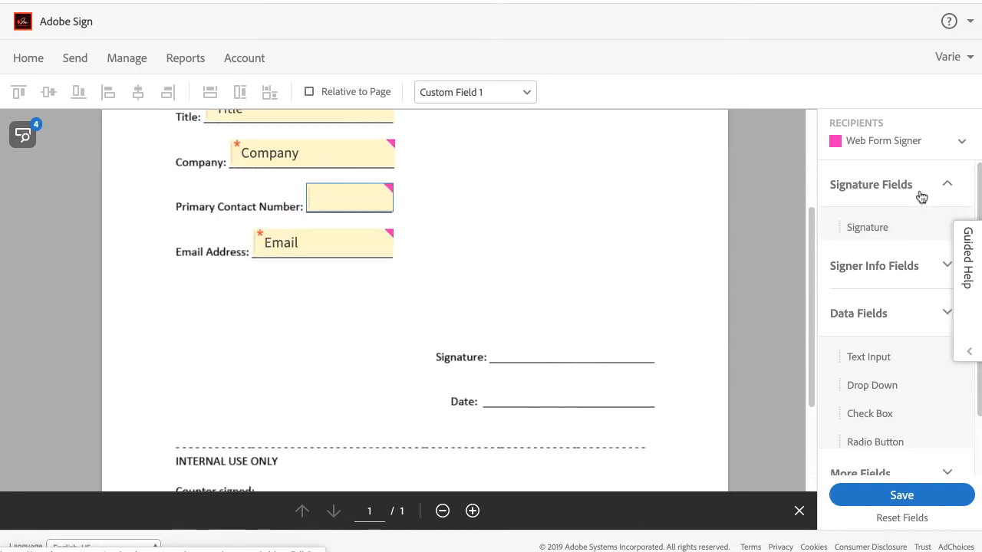
drag(867, 227, 503, 342)
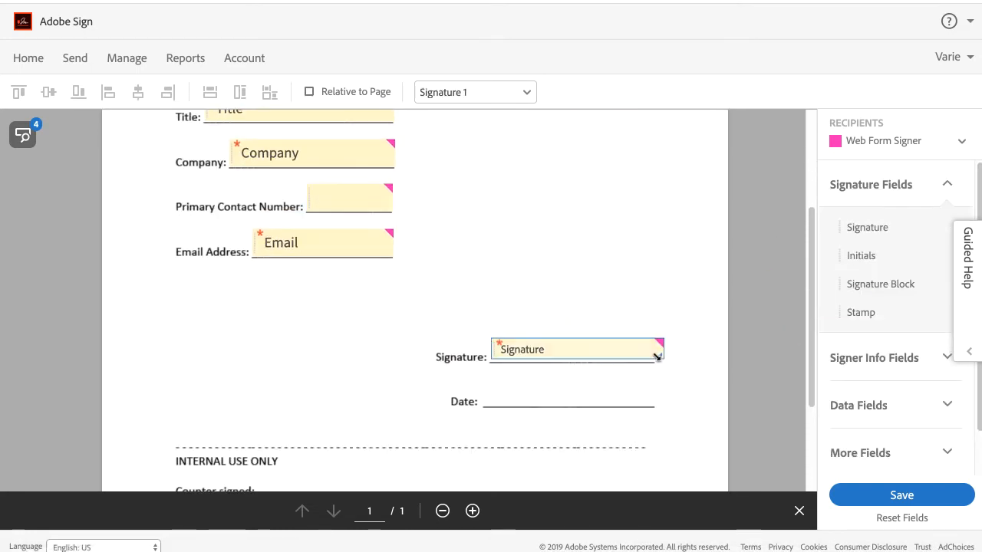
click(868, 357)
drag(857, 388, 498, 393)
scroll(596, 401, down, 3)
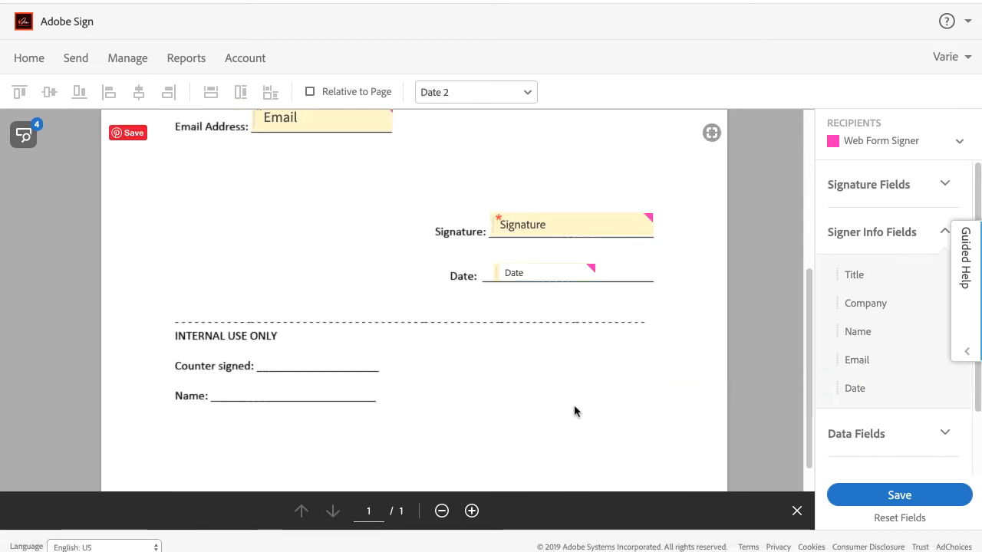
Assign the sender a Counter signed signature and Name Full Name field, then save the form.
click(883, 146)
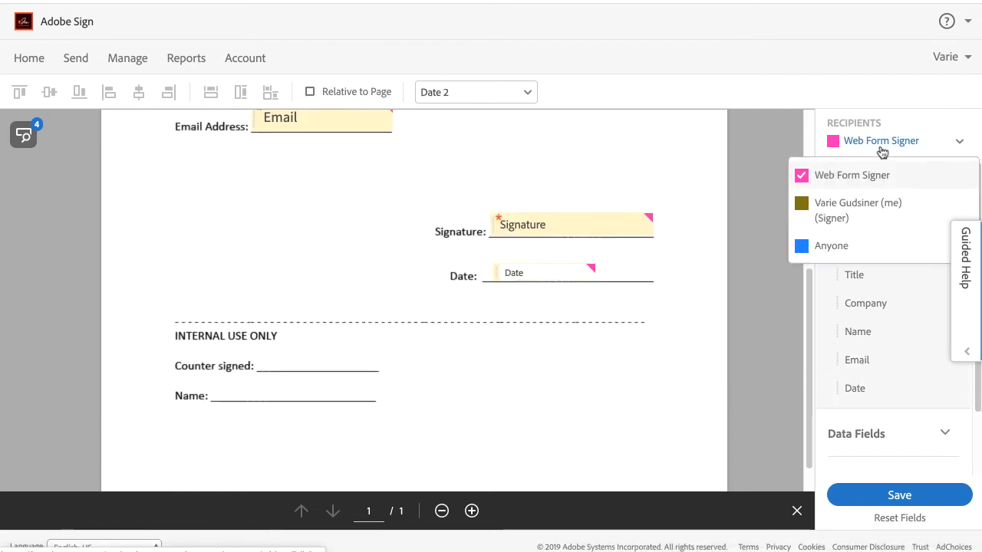
click(877, 210)
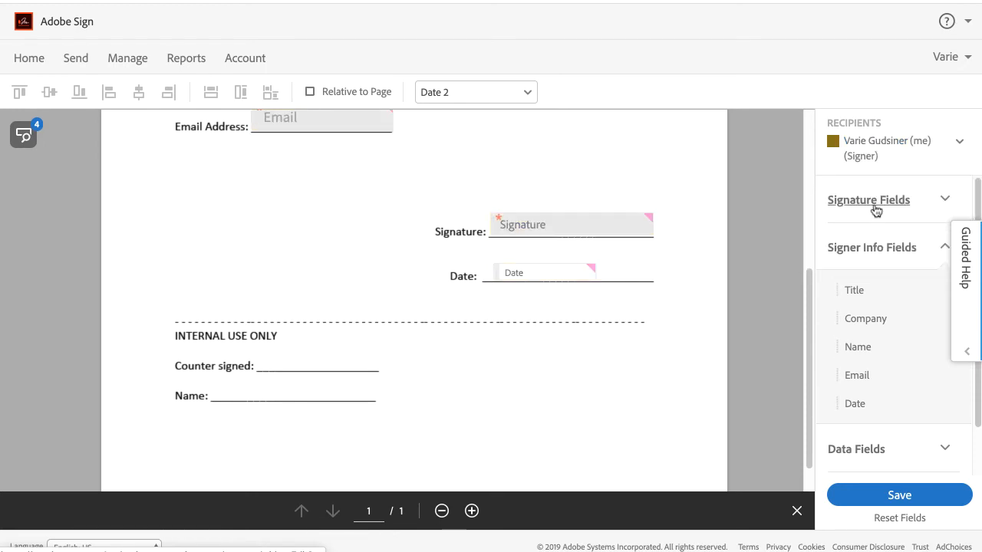
mouse_move(872, 241)
mouse_down()
mouse_move(487, 294)
mouse_move(251, 351)
mouse_up()
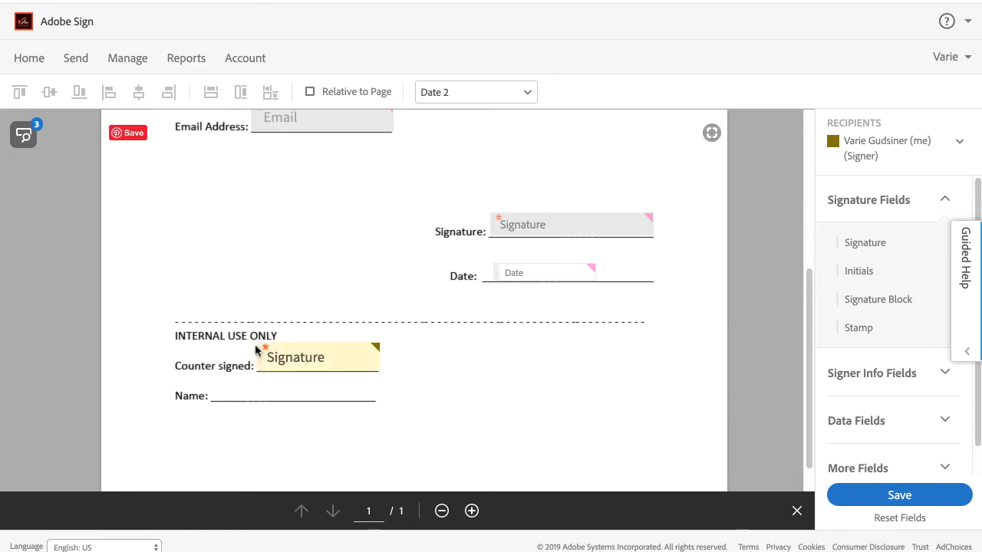
click(875, 373)
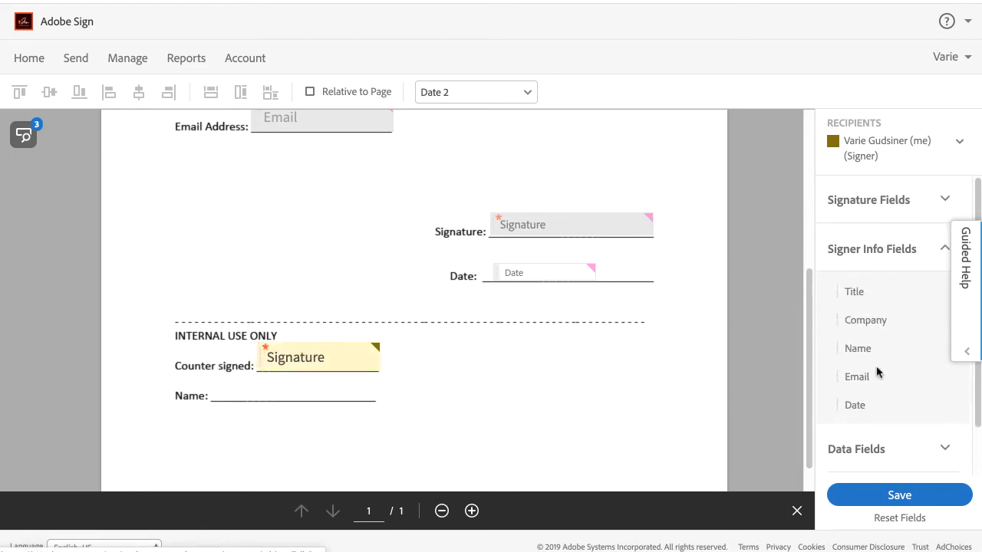
drag(878, 356, 223, 390)
click(864, 498)
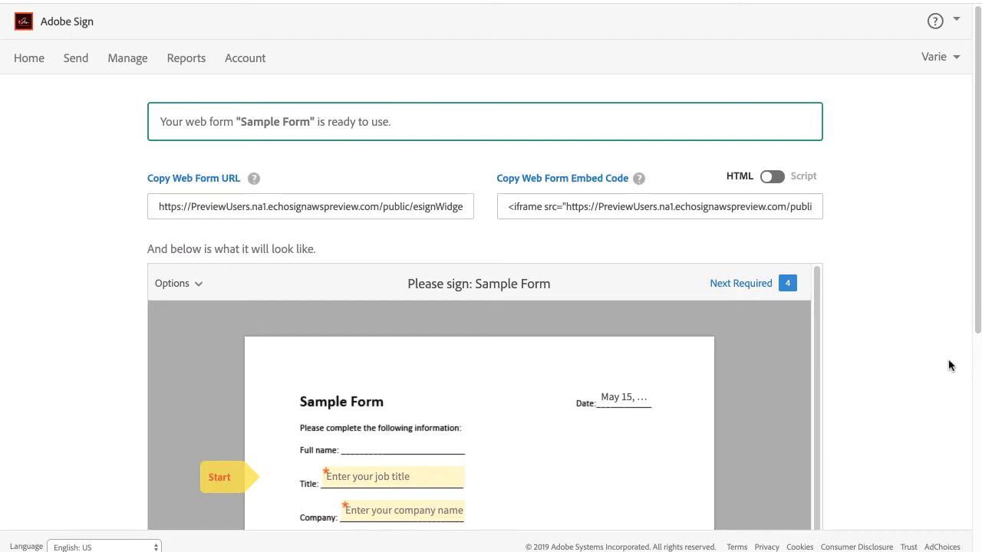
Review the web form URL and embed code, then open the form from the Outlook email link.
mouse_move(978, 328)
mouse_down()
mouse_move(977, 537)
mouse_move(968, 329)
mouse_up()
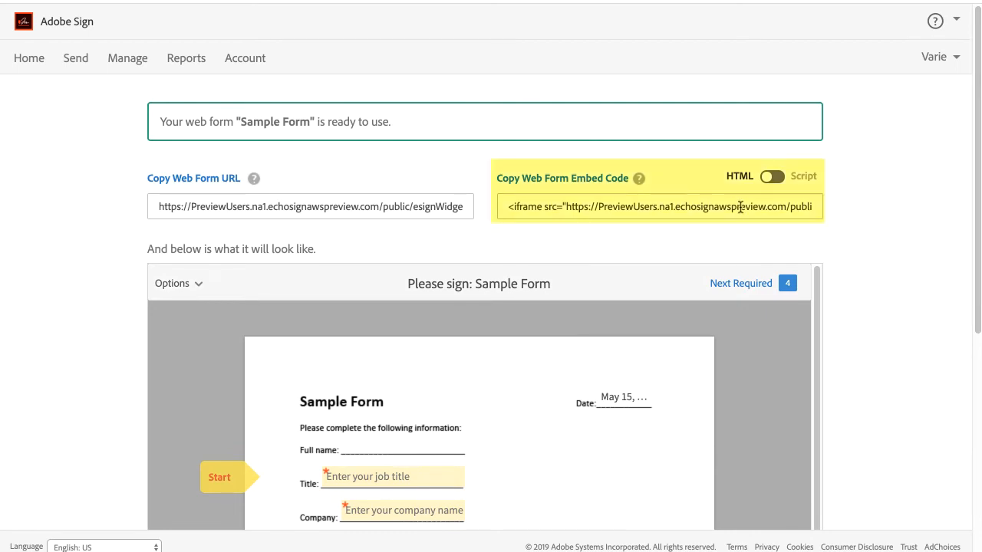
click(774, 178)
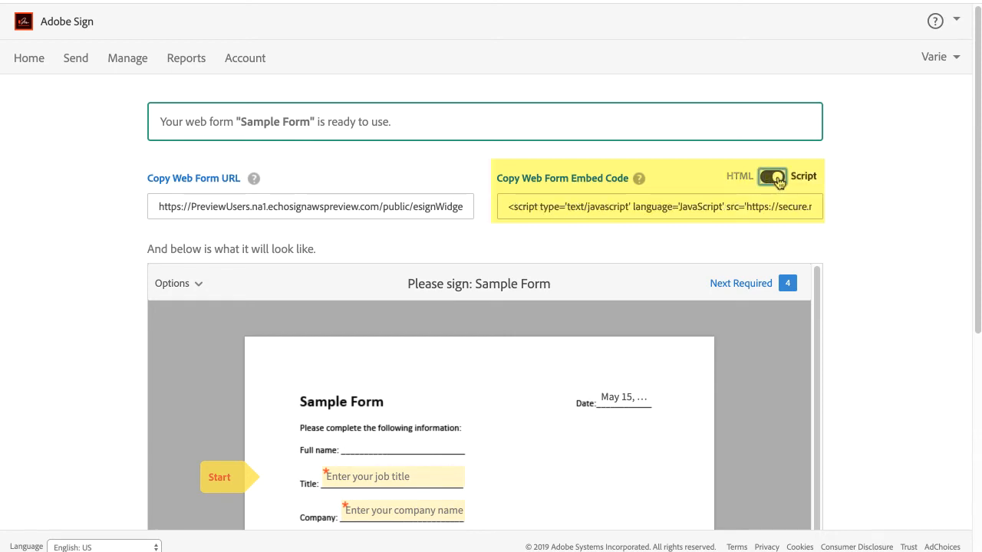
click(772, 179)
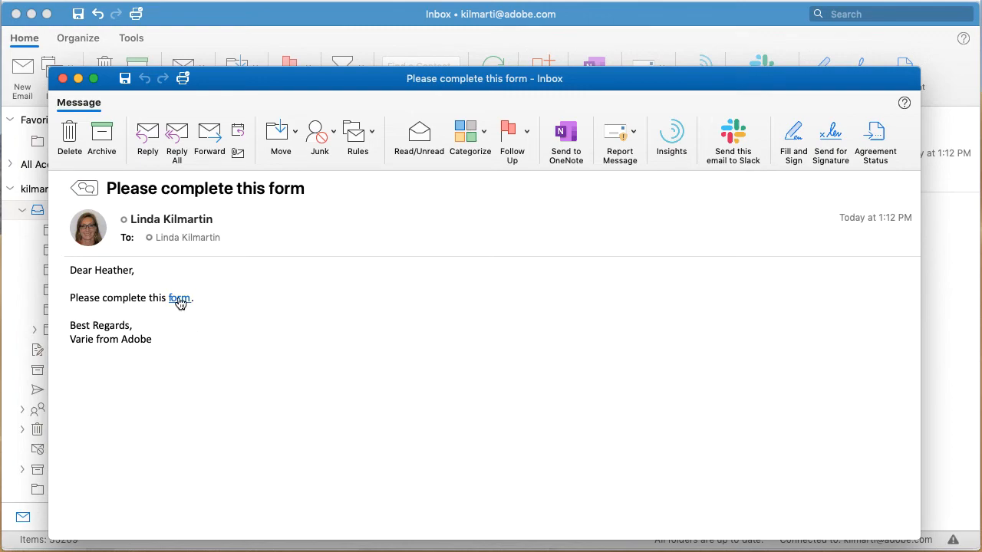
click(179, 300)
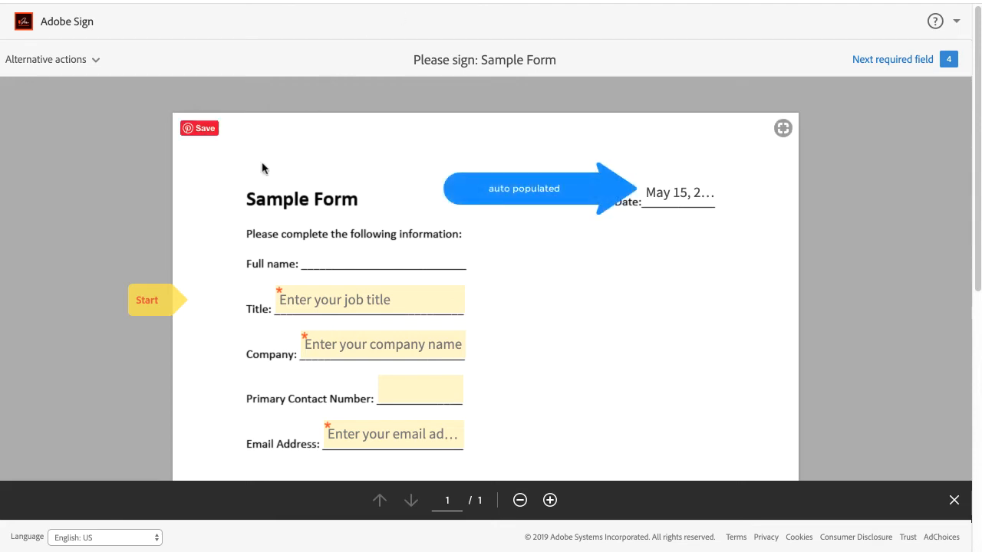
Fill in Title 'Manager', Company 'Company', a contact number and the signer's email address.
click(156, 301)
text(Manager)
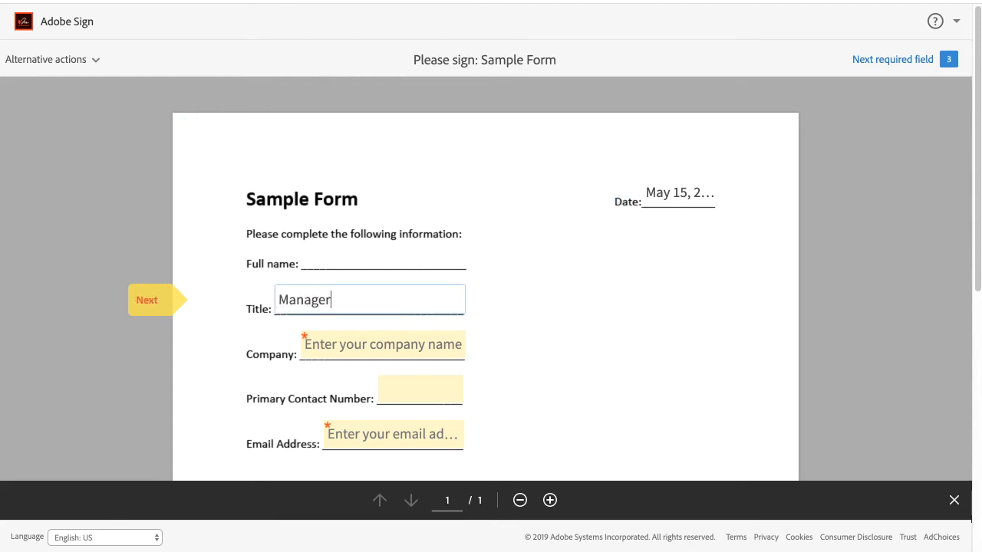
key(Tab)
text(Company)
key(Tab)
text(1234567890)
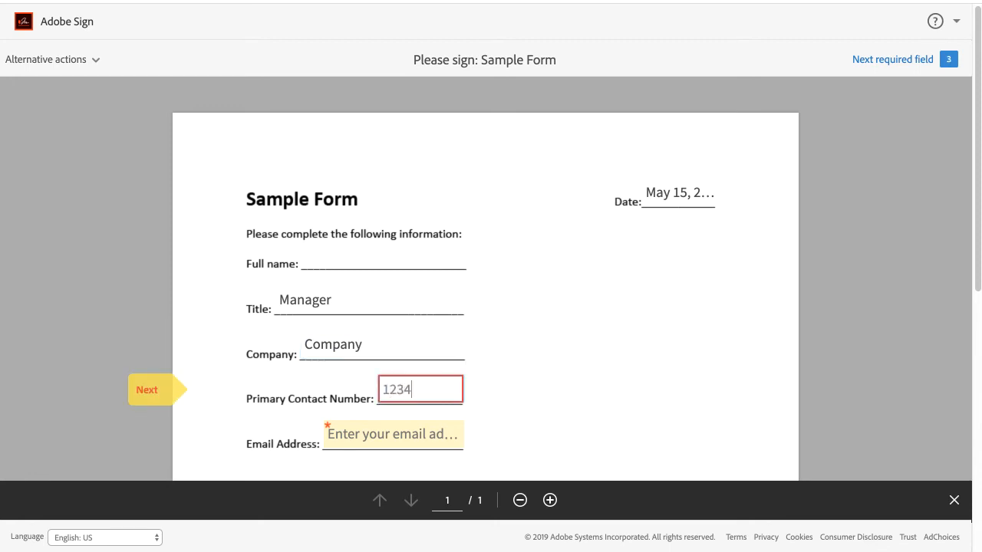
click(348, 433)
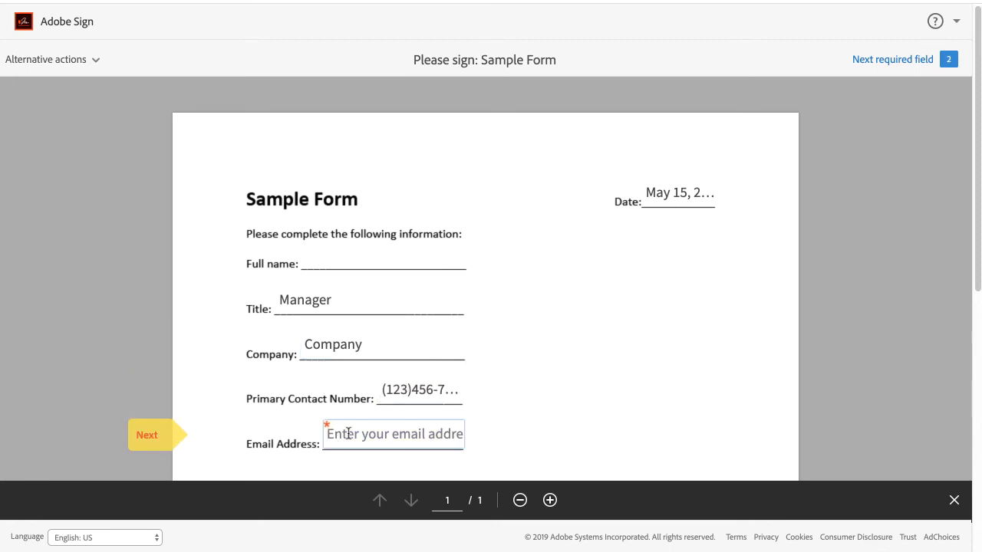
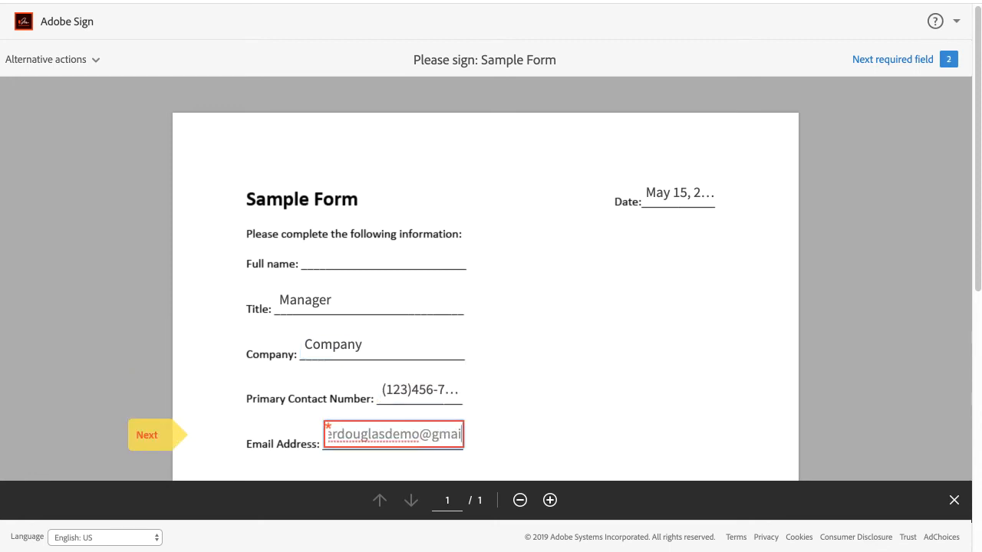
key(Tab)
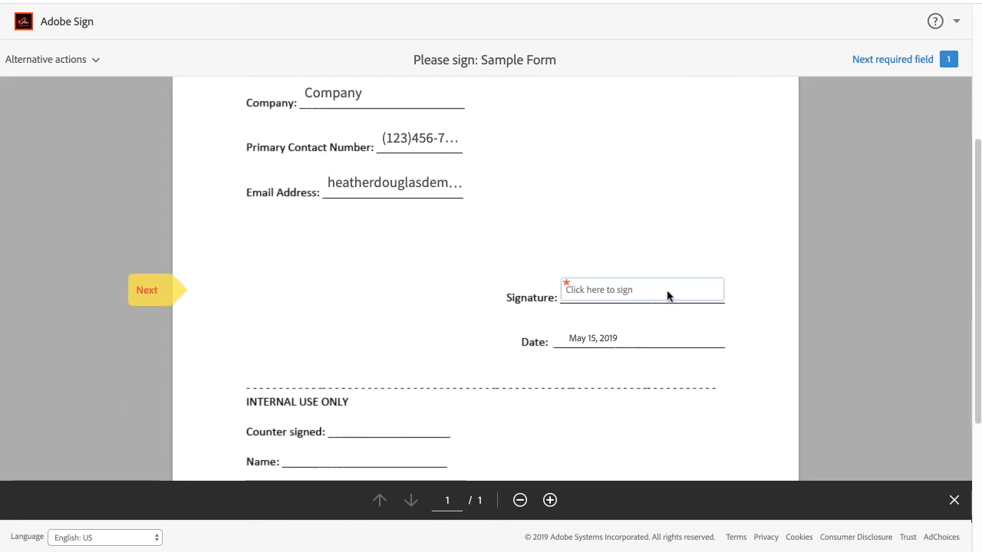
Apply the signer's typed signature, submit the form, and confirm the signer's email to verify.
click(667, 296)
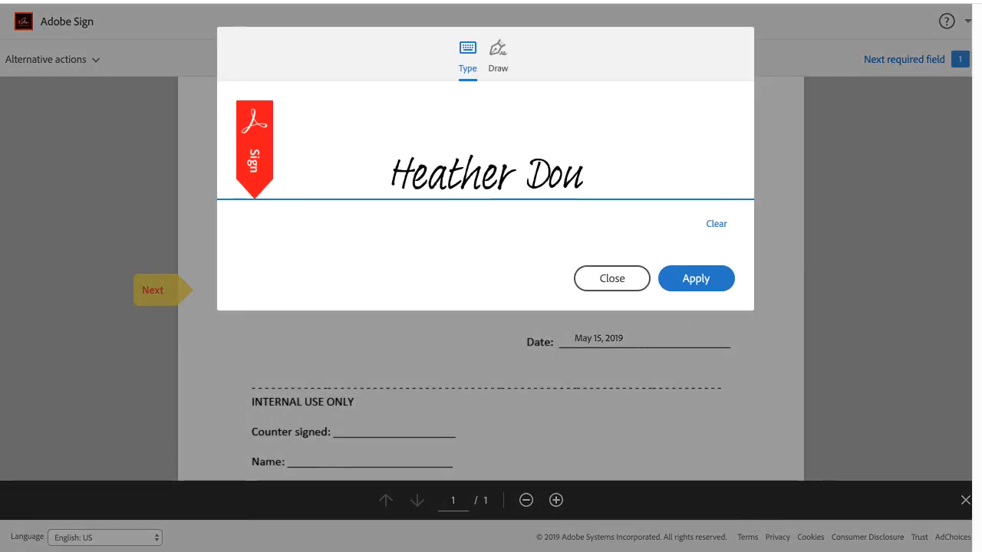
click(687, 279)
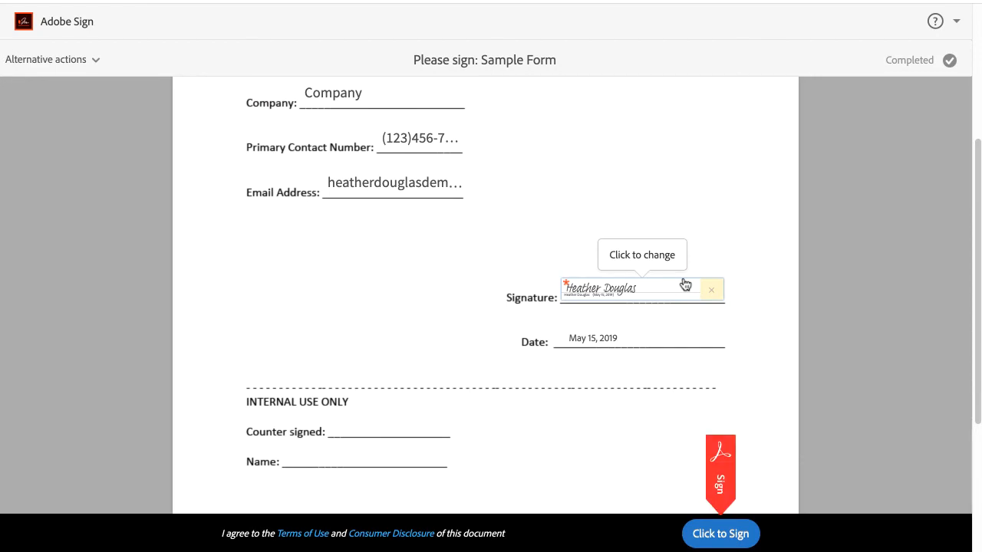
scroll(683, 280, up, 2)
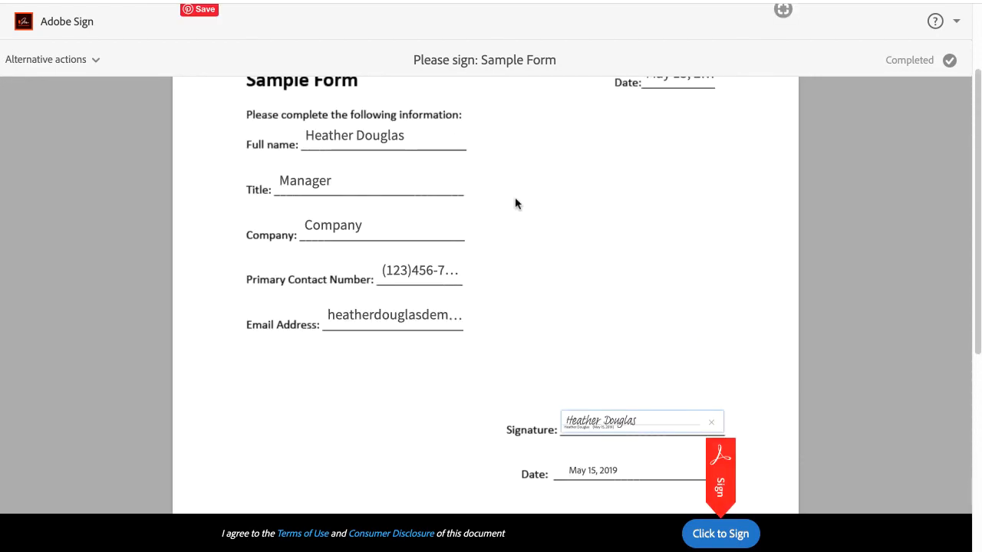
scroll(653, 353, down, 1)
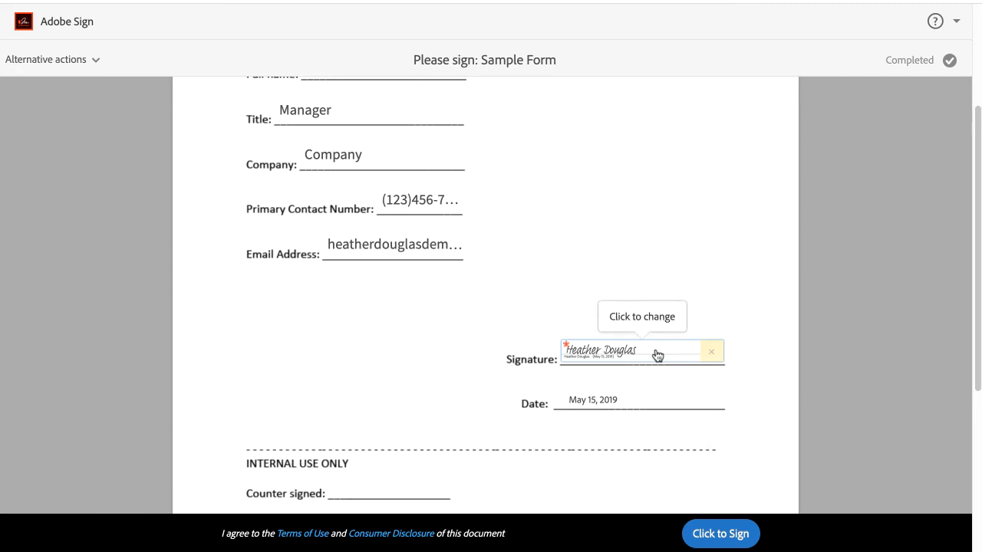
click(722, 533)
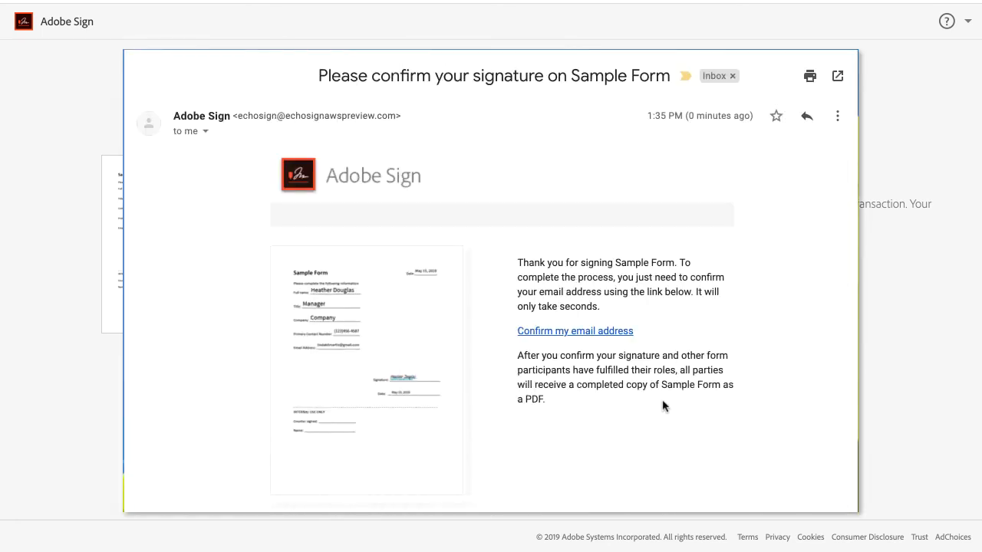
click(618, 333)
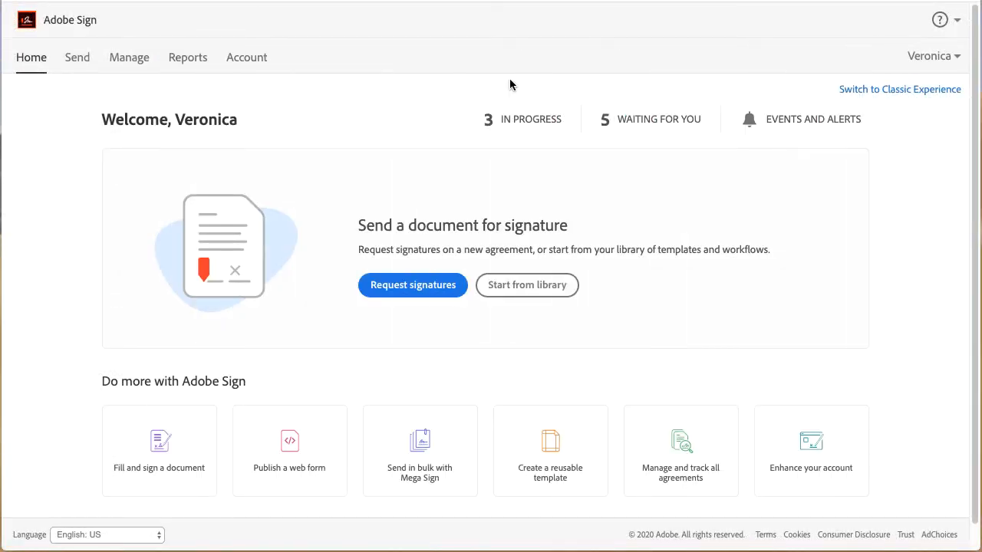
Open the Sample Form agreement from the 5 Waiting for You list.
click(621, 119)
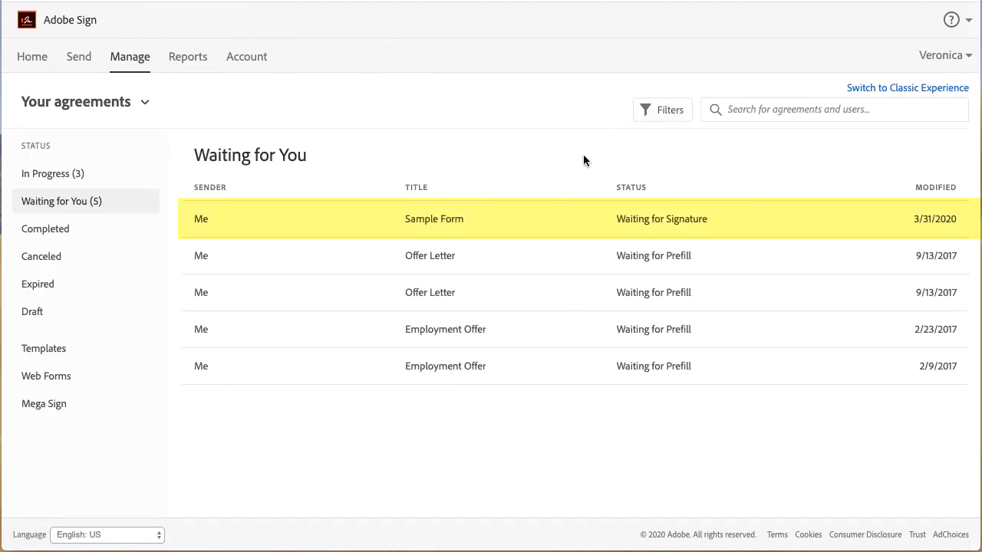
mouse_move(550, 223)
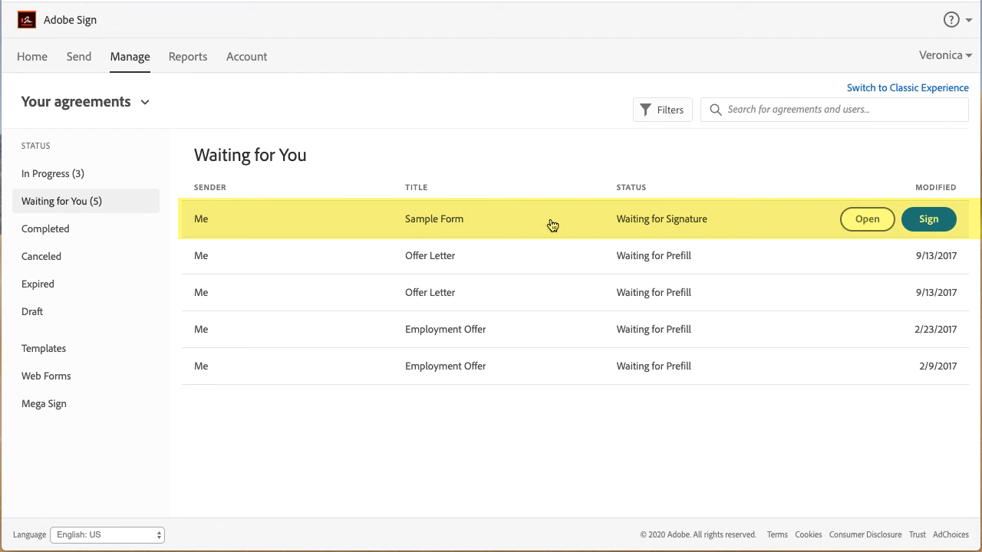
click(865, 221)
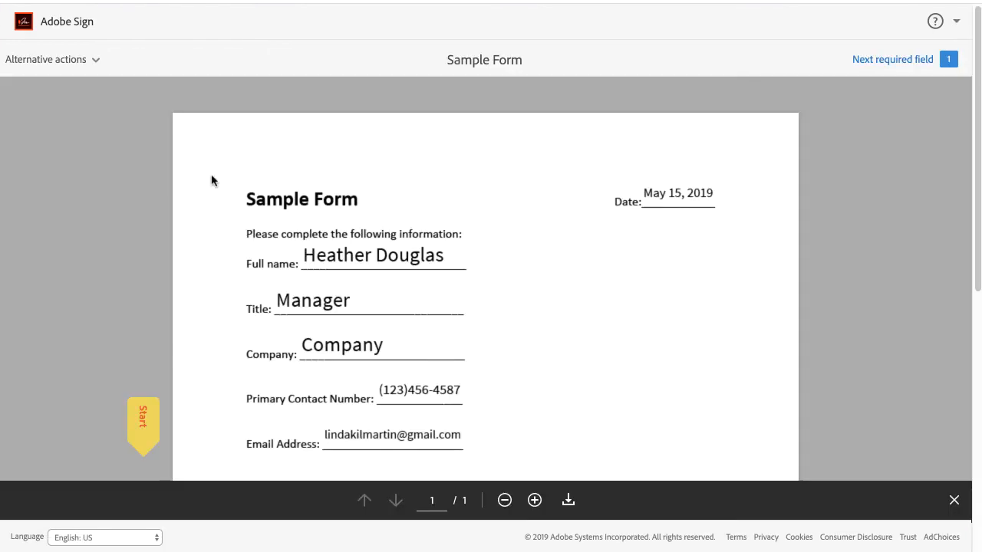
Apply the sender's countersignature to the Sample Form's Counter signed field and complete signing.
click(141, 418)
click(361, 282)
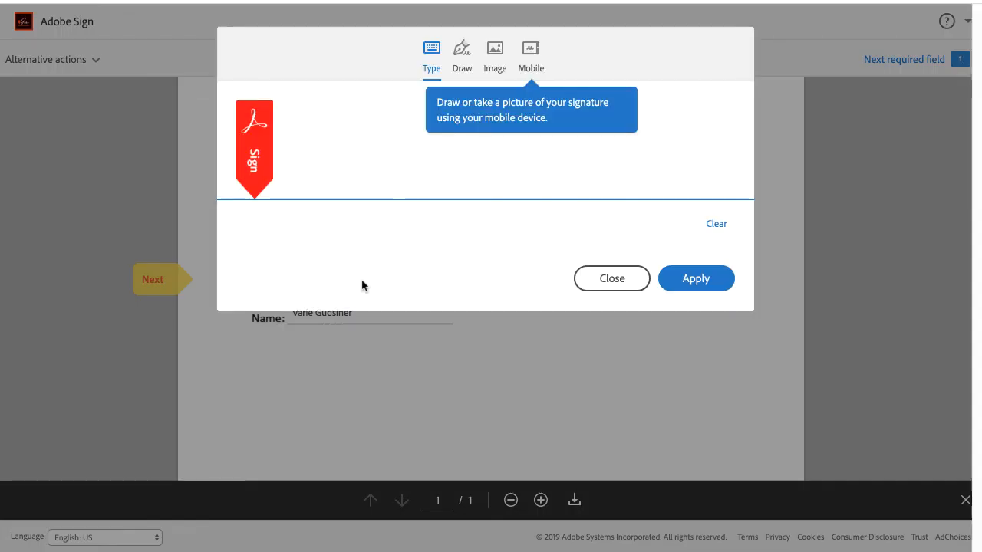
click(686, 281)
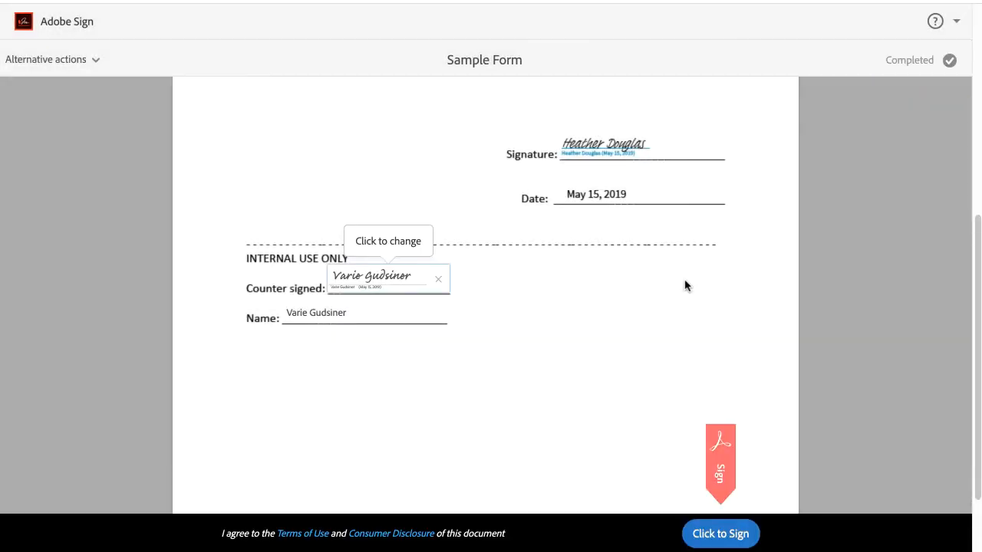
click(725, 529)
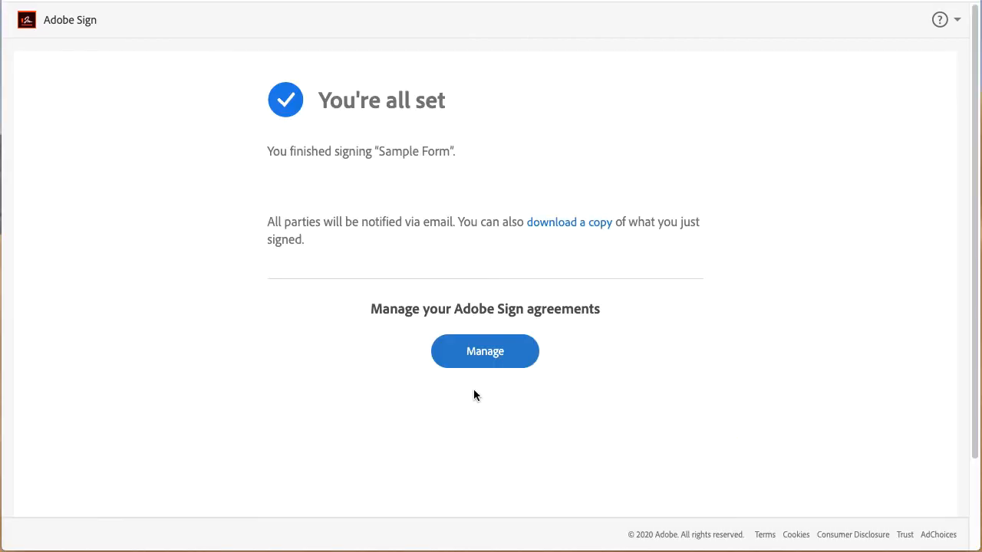